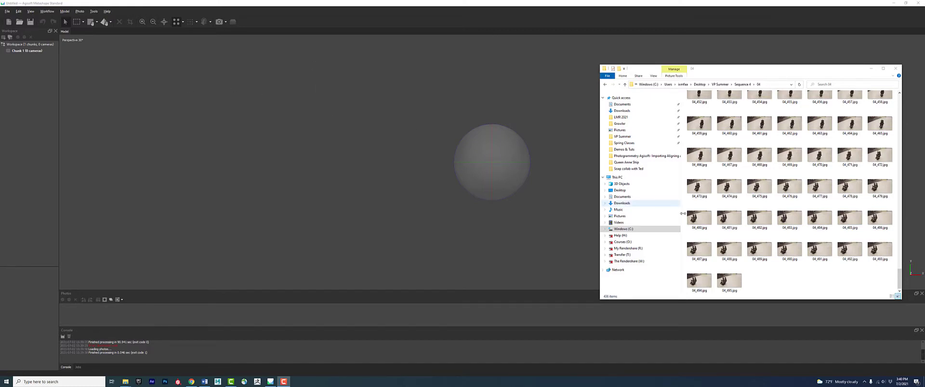
- Add all JPG photos from the Sequence 4 > 04 folder to the chunk
{"action": "scroll", "coordinate": [772, 174], "scroll_direction": "up", "scroll_amount": 20}
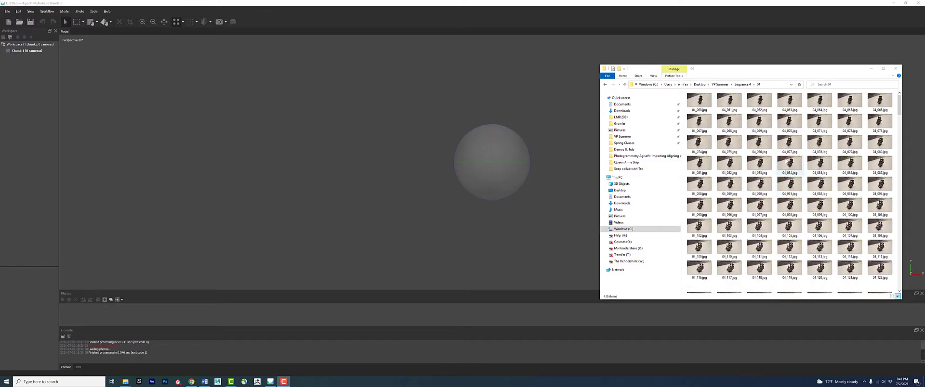
{"action": "left_click", "coordinate": [789, 142]}
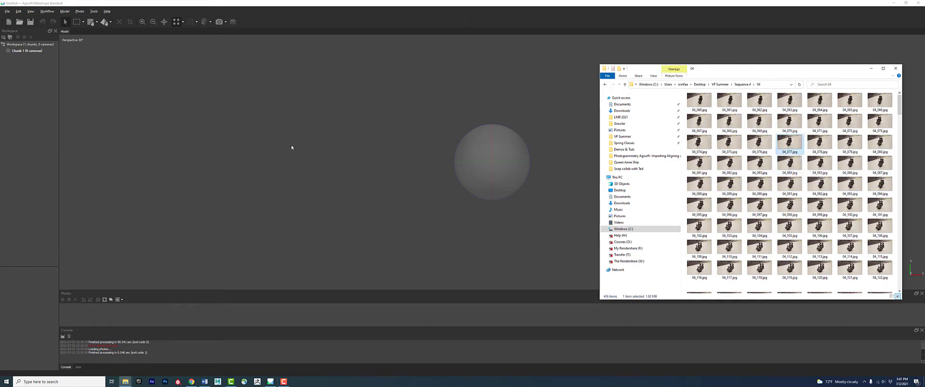
{"action": "left_click", "coordinate": [61, 2]}
{"action": "left_click", "coordinate": [47, 11]}
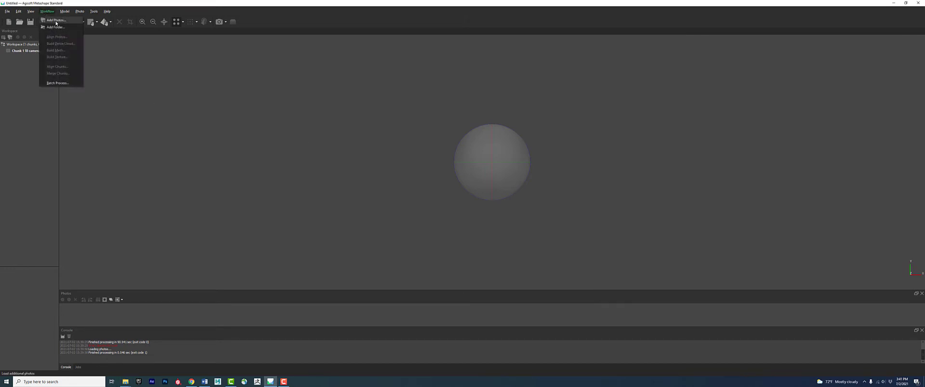
{"action": "left_click", "coordinate": [56, 20]}
{"action": "left_click", "coordinate": [206, 87]}
{"action": "key", "text": "ctrl+a"}
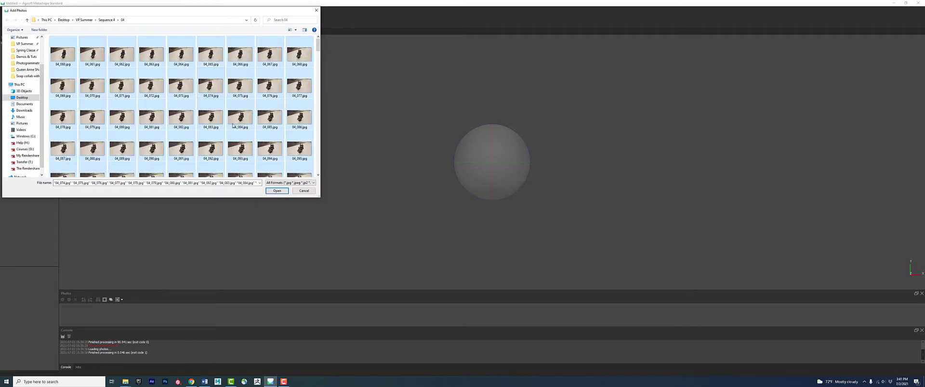
{"action": "left_click", "coordinate": [276, 191]}
- Align the photos at Highest accuracy with generic preselection
{"action": "left_click", "coordinate": [47, 11]}
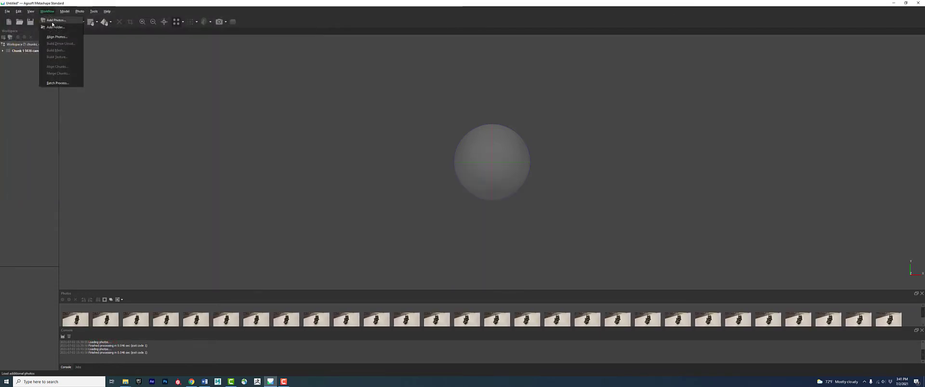
{"action": "left_click", "coordinate": [54, 37]}
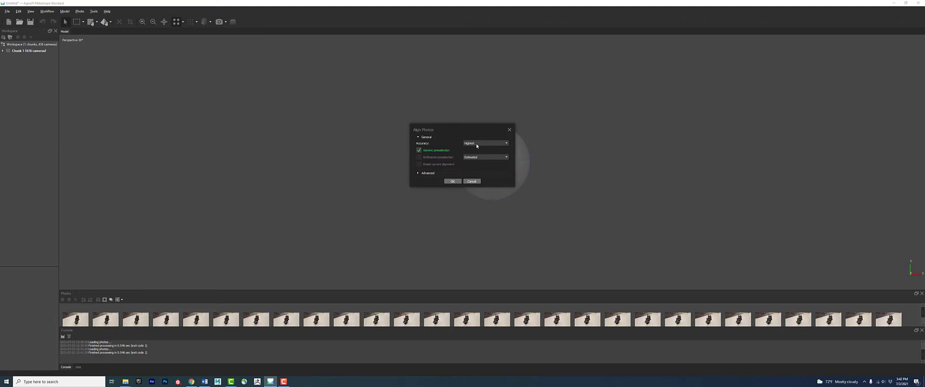
{"action": "left_click", "coordinate": [452, 181]}
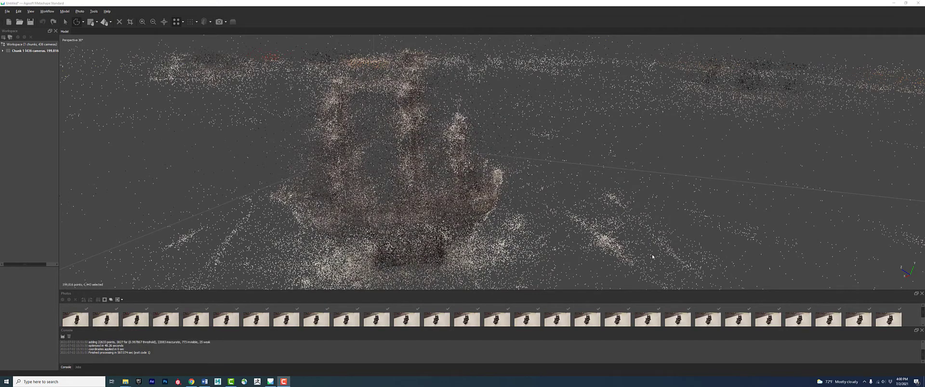
- Clear the current point selection in the aligned sparse cloud
{"action": "scroll", "coordinate": [501, 158], "scroll_direction": "down", "scroll_amount": 5}
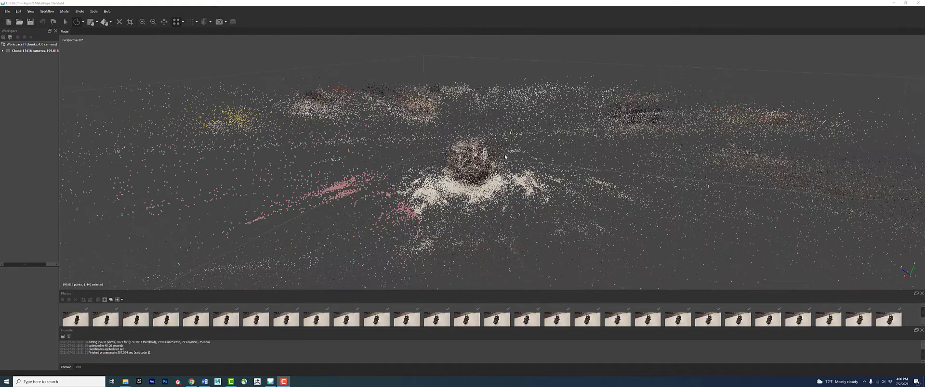
{"action": "left_click_drag", "start_coordinate": [509, 153], "coordinate": [505, 178]}
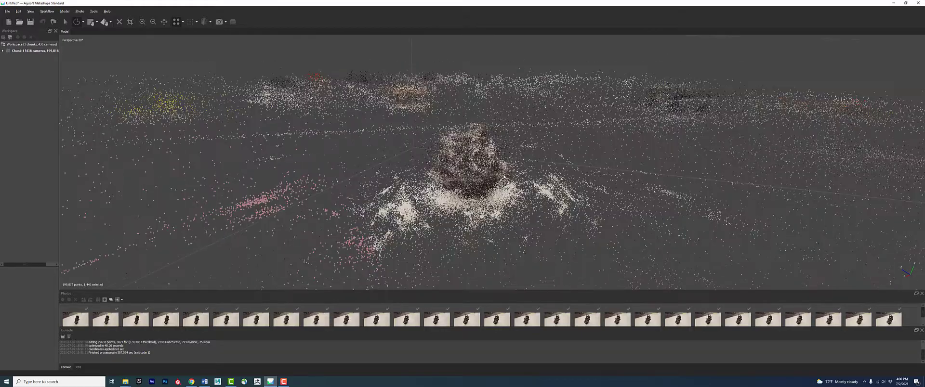
{"action": "key", "text": "space"}
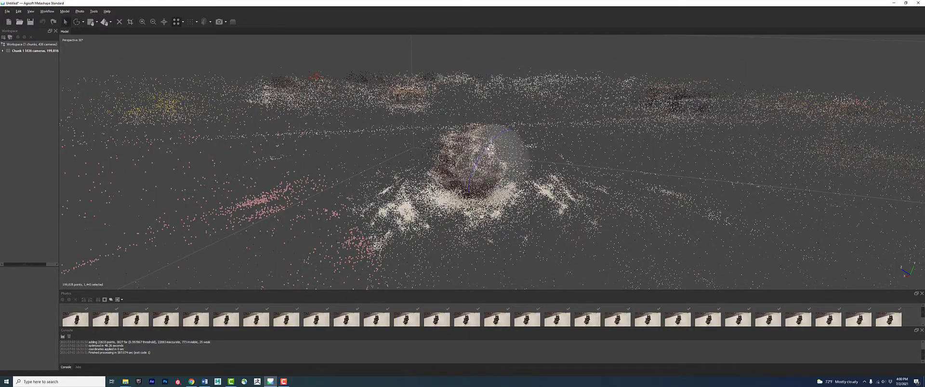
{"action": "mouse_move", "coordinate": [488, 149]}
{"action": "left_mouse_down"}
{"action": "mouse_move", "coordinate": [496, 136]}
{"action": "mouse_move", "coordinate": [497, 158]}
{"action": "left_mouse_up"}
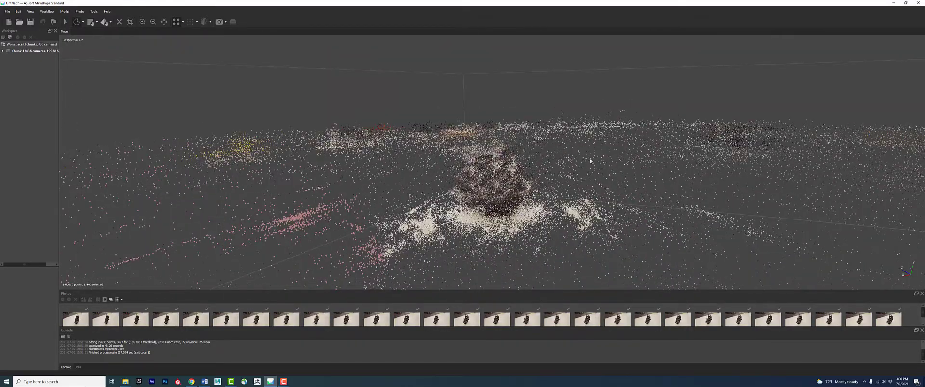
{"action": "mouse_move", "coordinate": [590, 161]}
{"action": "left_mouse_down"}
{"action": "mouse_move", "coordinate": [689, 243]}
{"action": "mouse_move", "coordinate": [699, 134]}
{"action": "left_mouse_up"}
{"action": "key", "text": "Delete"}
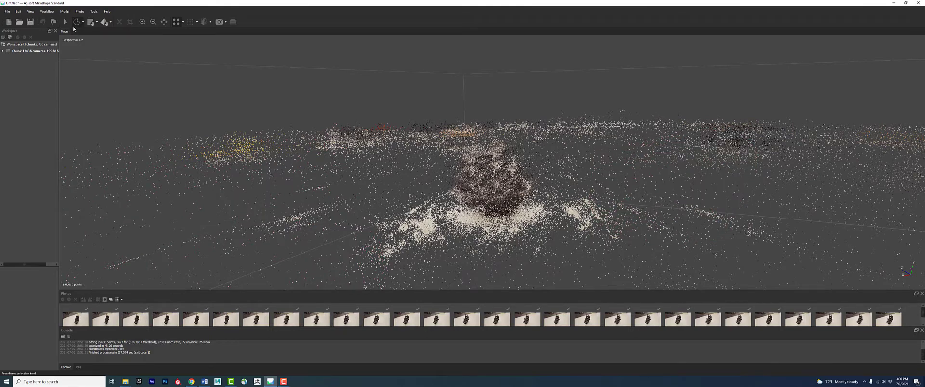
- Delete the outlying background points far from the ship in the sparse cloud using Free Form Selection
{"action": "left_click", "coordinate": [65, 22]}
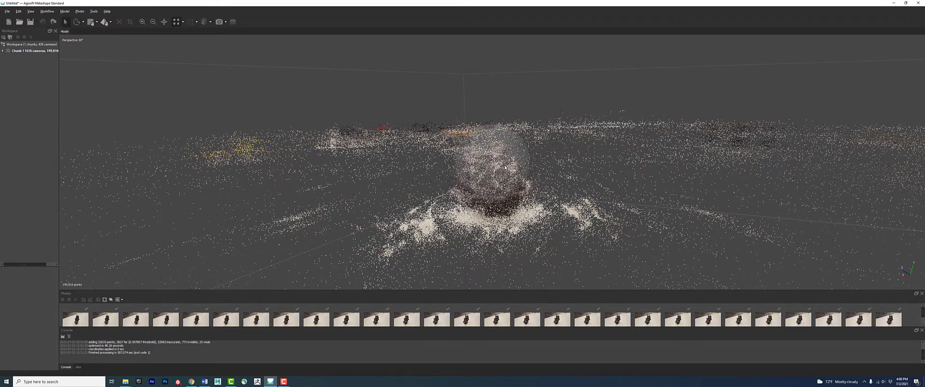
{"action": "left_click_drag", "start_coordinate": [505, 167], "coordinate": [470, 88]}
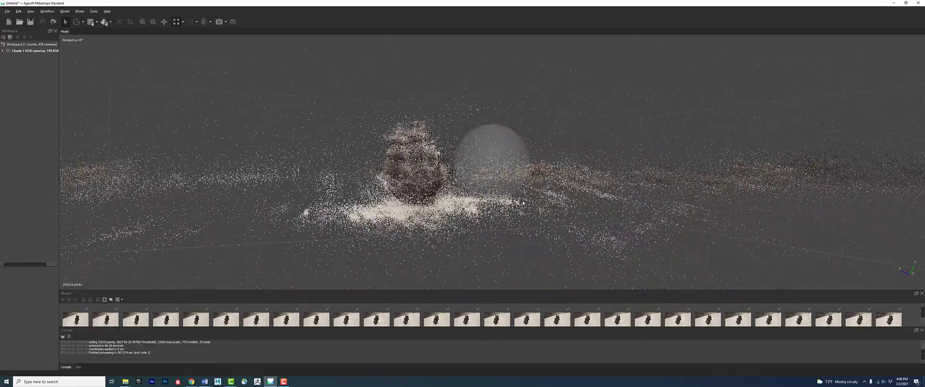
{"action": "left_click_drag", "start_coordinate": [590, 186], "coordinate": [590, 157]}
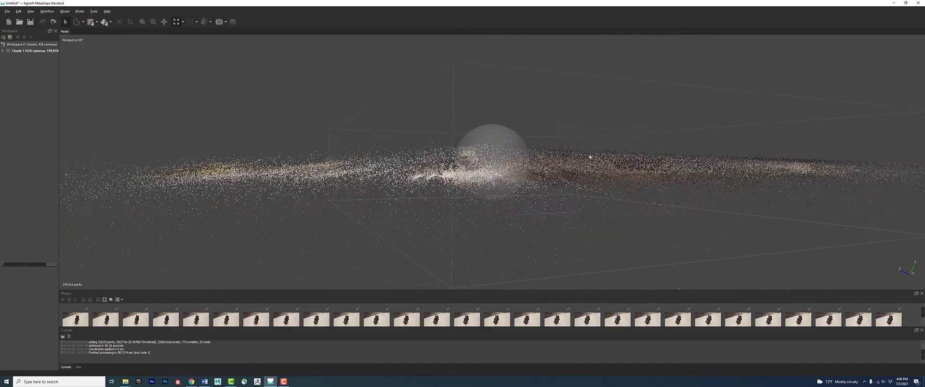
{"action": "left_click_drag", "start_coordinate": [488, 143], "coordinate": [594, 184]}
{"action": "scroll", "coordinate": [330, 149], "scroll_direction": "down", "scroll_amount": 12}
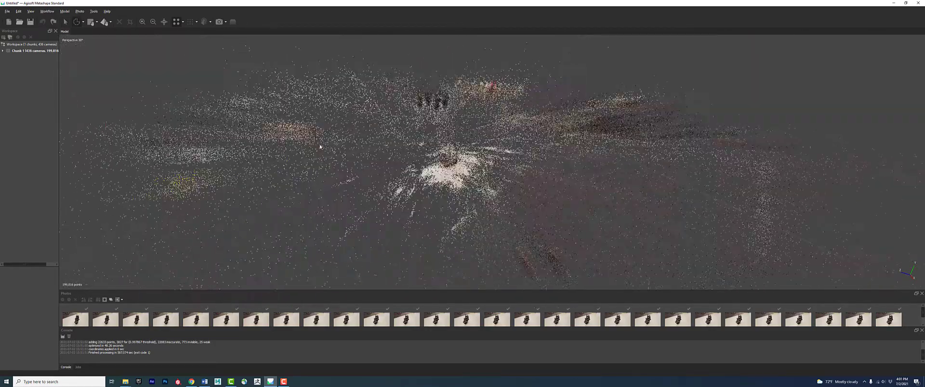
{"action": "left_click", "coordinate": [66, 22]}
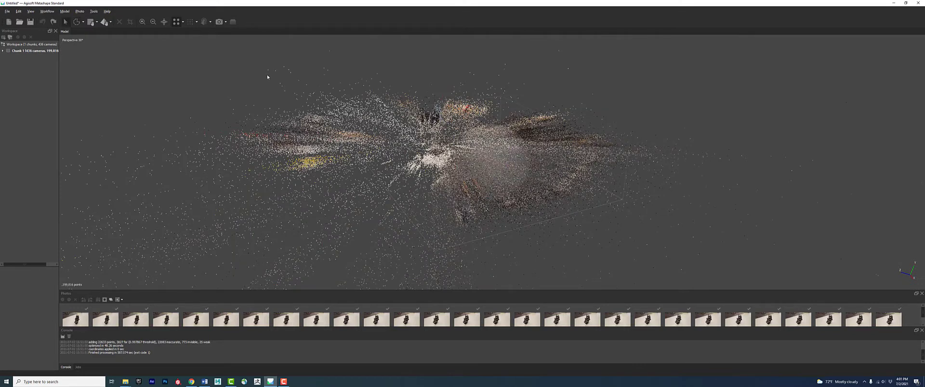
{"action": "left_click", "coordinate": [83, 22]}
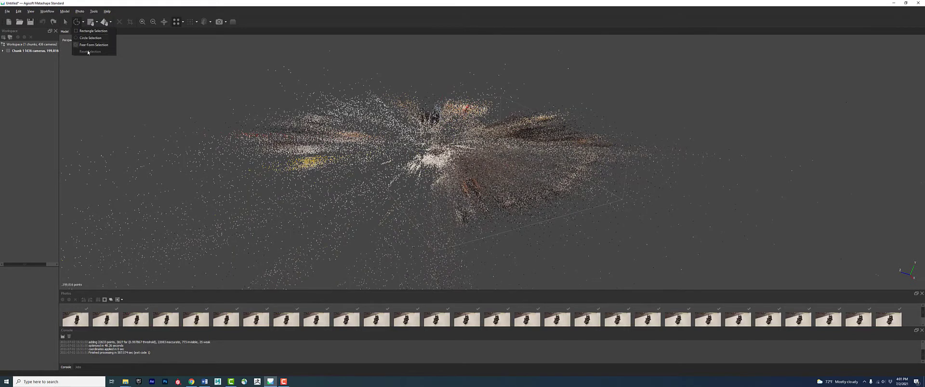
{"action": "left_click", "coordinate": [88, 45]}
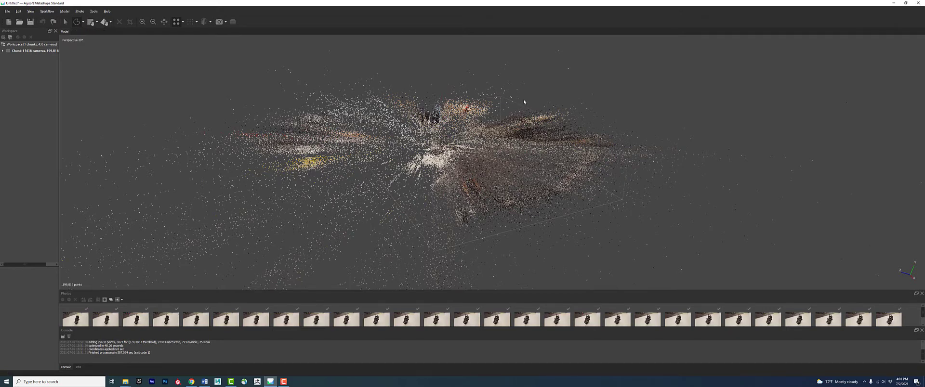
{"action": "mouse_move", "coordinate": [485, 124]}
{"action": "left_mouse_down"}
{"action": "mouse_move", "coordinate": [443, 193]}
{"action": "mouse_move", "coordinate": [646, 289]}
{"action": "mouse_move", "coordinate": [671, 9]}
{"action": "mouse_move", "coordinate": [563, 80]}
{"action": "left_mouse_up"}
{"action": "key", "text": "Delete"}
{"action": "mouse_move", "coordinate": [195, 45]}
{"action": "left_mouse_down"}
{"action": "mouse_move", "coordinate": [386, 43]}
{"action": "mouse_move", "coordinate": [439, 76]}
{"action": "mouse_move", "coordinate": [407, 207]}
{"action": "mouse_move", "coordinate": [463, 216]}
{"action": "left_mouse_up"}
{"action": "key", "text": "Delete"}
- Delete the scattered ground points around the ship's base in the sparse cloud
{"action": "scroll", "coordinate": [522, 217], "scroll_direction": "down", "scroll_amount": 6}
{"action": "key", "text": "space"}
{"action": "scroll", "coordinate": [492, 192], "scroll_direction": "up", "scroll_amount": 8}
{"action": "mouse_move", "coordinate": [409, 230]}
{"action": "left_mouse_down"}
{"action": "mouse_move", "coordinate": [376, 112]}
{"action": "mouse_move", "coordinate": [424, 216]}
{"action": "left_mouse_up"}
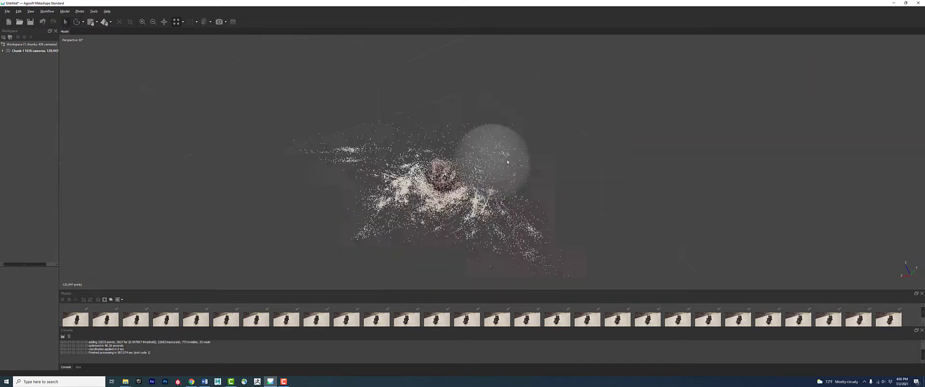
{"action": "key", "text": "space"}
{"action": "left_click_drag", "start_coordinate": [347, 183], "coordinate": [511, 217]}
{"action": "key", "text": "Delete"}
- Trim the remaining stray points close around the ship, keeping only the ship and a small patch of ground under it
{"action": "key", "text": "space"}
{"action": "left_click_drag", "start_coordinate": [429, 217], "coordinate": [434, 149]}
{"action": "left_click_drag", "start_coordinate": [520, 188], "coordinate": [356, 217]}
{"action": "mouse_move", "coordinate": [424, 144]}
{"action": "left_mouse_down"}
{"action": "mouse_move", "coordinate": [425, 188]}
{"action": "mouse_move", "coordinate": [463, 144]}
{"action": "left_mouse_up"}
{"action": "key", "text": "Delete"}
{"action": "mouse_move", "coordinate": [496, 244]}
{"action": "left_mouse_down"}
{"action": "mouse_move", "coordinate": [580, 202]}
{"action": "mouse_move", "coordinate": [568, 212]}
{"action": "left_mouse_up"}
{"action": "key", "text": "Delete"}
{"action": "scroll", "coordinate": [510, 159], "scroll_direction": "up", "scroll_amount": 4}
{"action": "left_click_drag", "start_coordinate": [424, 231], "coordinate": [568, 227]}
{"action": "key", "text": "Delete"}
{"action": "key", "text": "Delete"}
{"action": "left_click_drag", "start_coordinate": [531, 143], "coordinate": [473, 70]}
- Build the dense cloud at Ultra high quality
{"action": "left_click", "coordinate": [47, 11]}
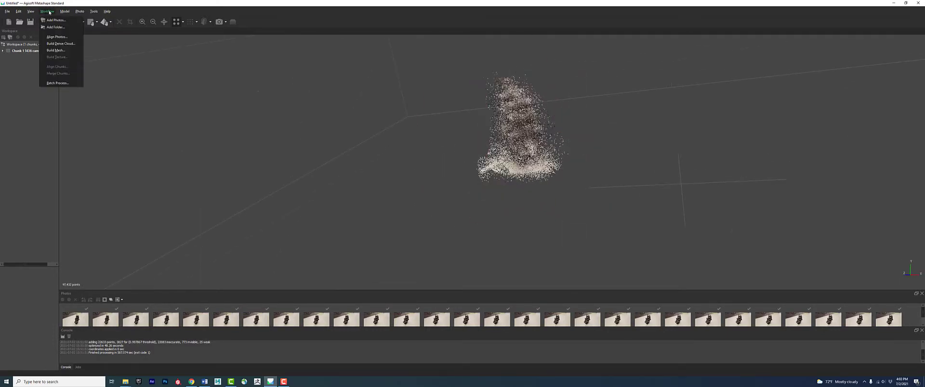
{"action": "left_click", "coordinate": [64, 44]}
{"action": "left_click", "coordinate": [470, 171]}
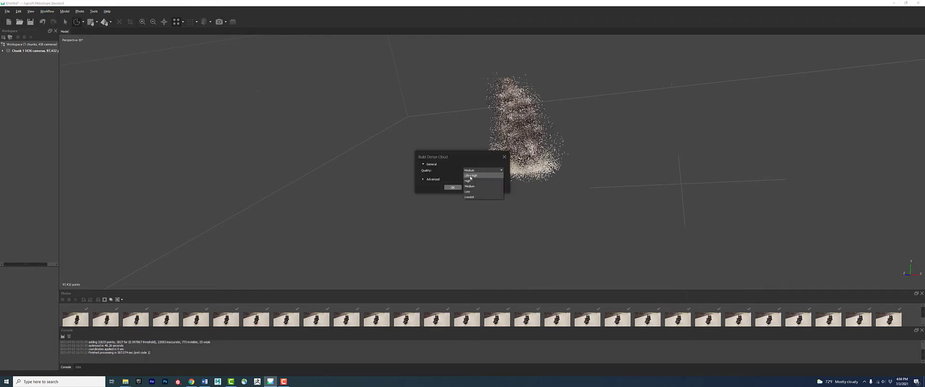
{"action": "left_click", "coordinate": [471, 176]}
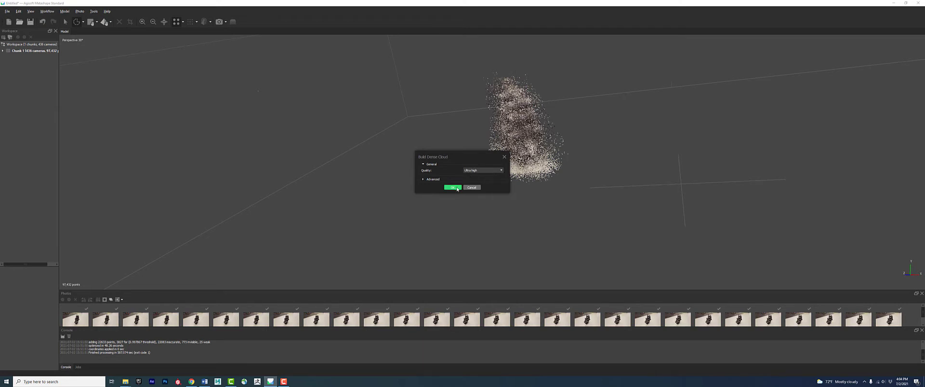
{"action": "left_click", "coordinate": [453, 187]}
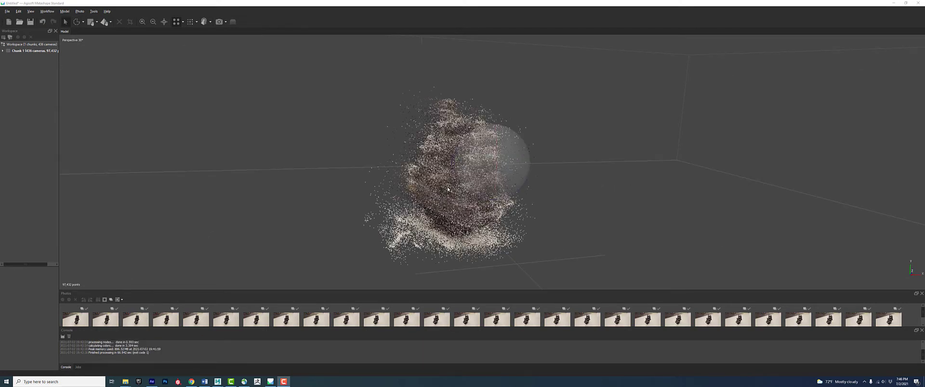
- Display the dense cloud in the model view
{"action": "left_click", "coordinate": [197, 22]}
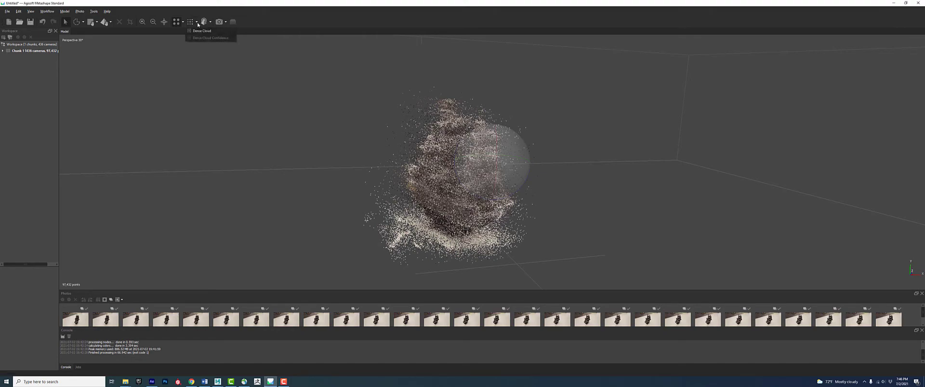
{"action": "left_click", "coordinate": [201, 31]}
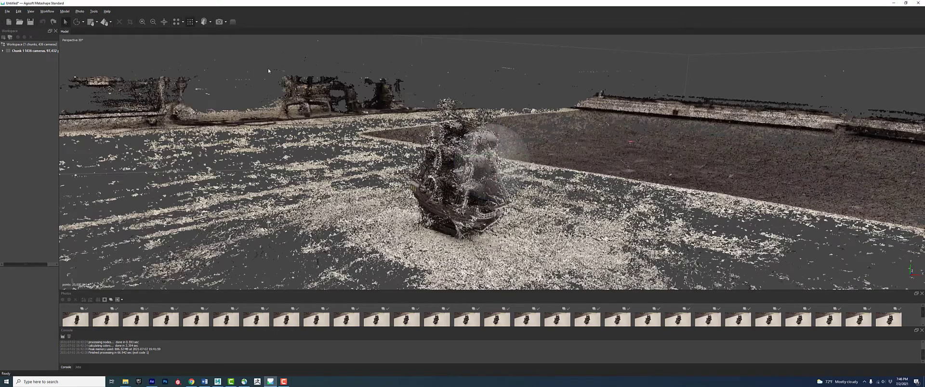
{"action": "scroll", "coordinate": [519, 187], "scroll_direction": "down", "scroll_amount": 2}
{"action": "left_click_drag", "start_coordinate": [517, 187], "coordinate": [513, 221]}
{"action": "scroll", "coordinate": [513, 222], "scroll_direction": "down", "scroll_amount": 3}
{"action": "scroll", "coordinate": [574, 142], "scroll_direction": "down", "scroll_amount": 2}
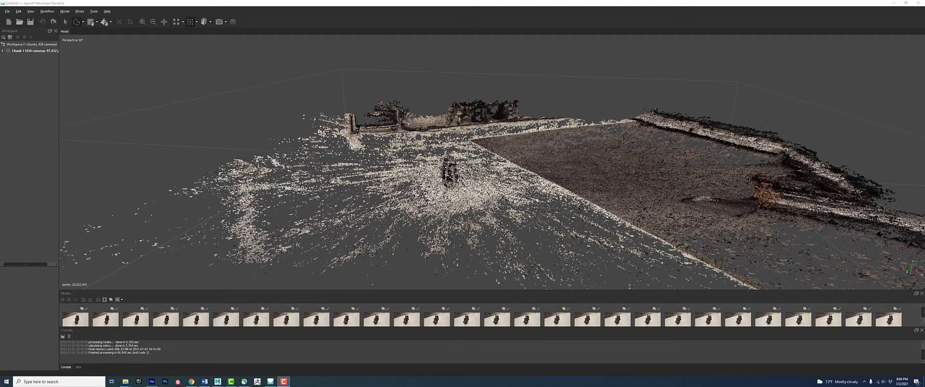
- Select the entire dense cloud, including the ship and its surroundings, using Circle Selection
{"action": "scroll", "coordinate": [489, 141], "scroll_direction": "down", "scroll_amount": 6}
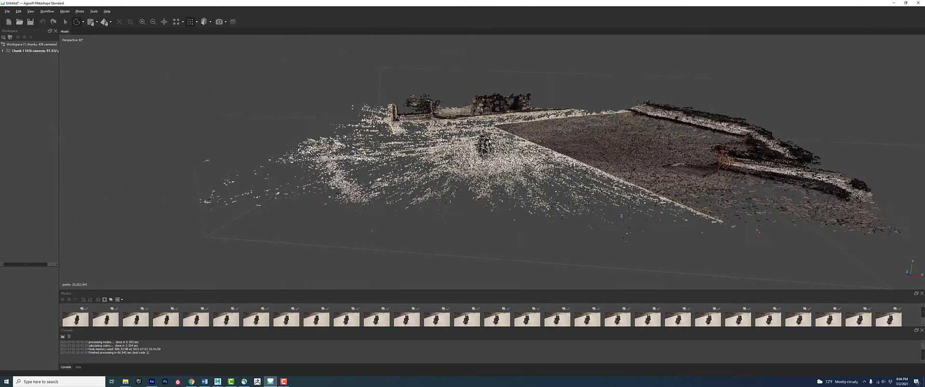
{"action": "middle_click_drag", "start_coordinate": [532, 157], "coordinate": [504, 177]}
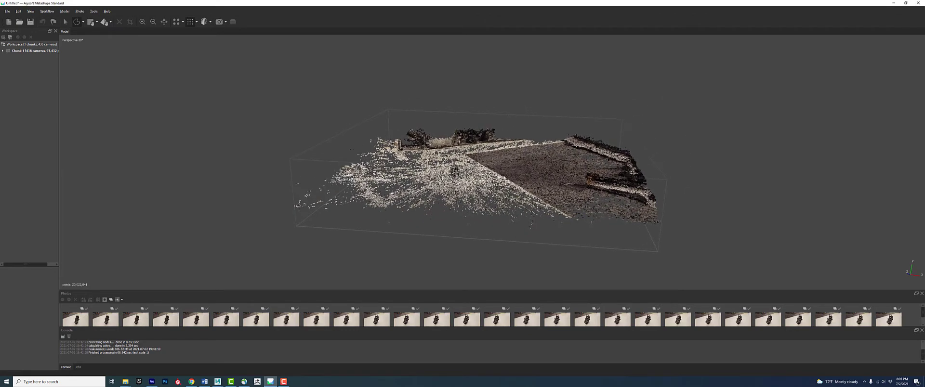
{"action": "left_click", "coordinate": [83, 22]}
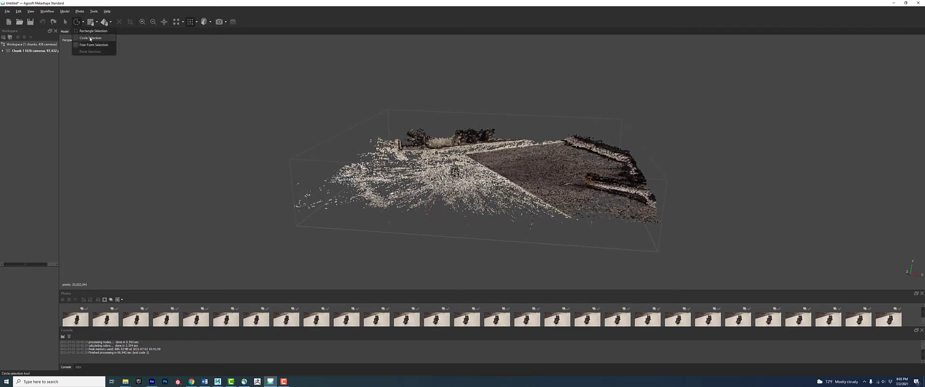
{"action": "left_click", "coordinate": [94, 45]}
{"action": "left_click_drag", "start_coordinate": [474, 173], "coordinate": [716, 227]}
{"action": "left_click_drag", "start_coordinate": [716, 227], "coordinate": [716, 227]}
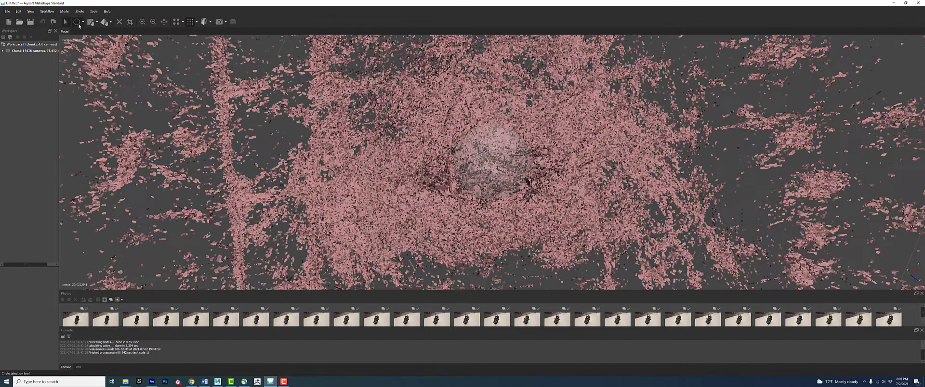
- Remove the ship and a narrow ring of ground around it from the dense cloud selection using Free Form Selection
{"action": "left_click", "coordinate": [77, 22]}
{"action": "left_click", "coordinate": [83, 23]}
{"action": "left_click", "coordinate": [94, 45]}
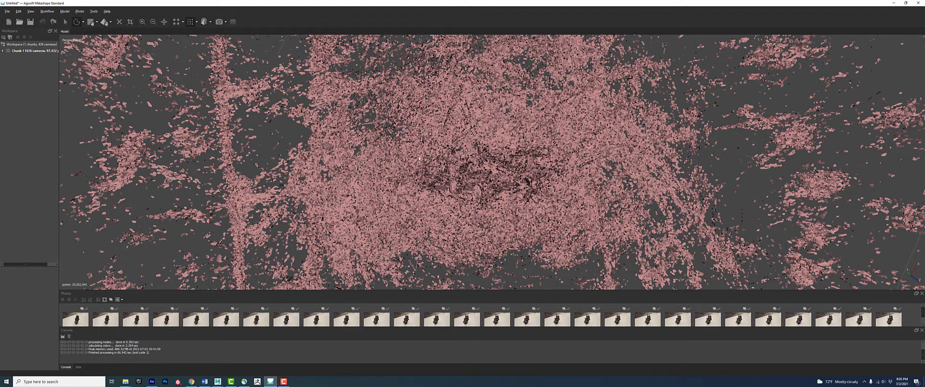
{"action": "mouse_move", "coordinate": [465, 138]}
{"action": "left_mouse_down"}
{"action": "mouse_move", "coordinate": [524, 130]}
{"action": "mouse_move", "coordinate": [577, 171]}
{"action": "mouse_move", "coordinate": [549, 200]}
{"action": "mouse_move", "coordinate": [458, 217]}
{"action": "mouse_move", "coordinate": [410, 209]}
{"action": "mouse_move", "coordinate": [409, 185]}
{"action": "mouse_move", "coordinate": [392, 171]}
{"action": "left_mouse_up"}
{"action": "mouse_move", "coordinate": [565, 173]}
{"action": "left_mouse_down", "text": "shift"}
{"action": "mouse_move", "coordinate": [581, 152]}
{"action": "mouse_move", "coordinate": [602, 159]}
{"action": "mouse_move", "coordinate": [584, 182]}
{"action": "left_mouse_up", "text": "shift"}
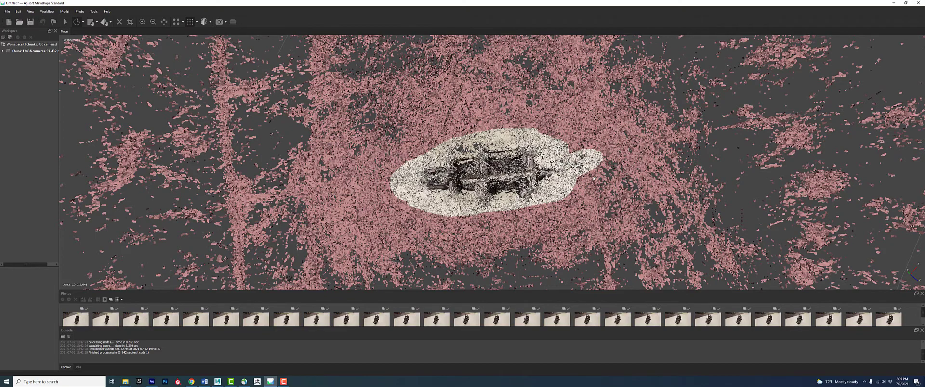
{"action": "scroll", "coordinate": [594, 179], "scroll_direction": "down", "scroll_amount": 3}
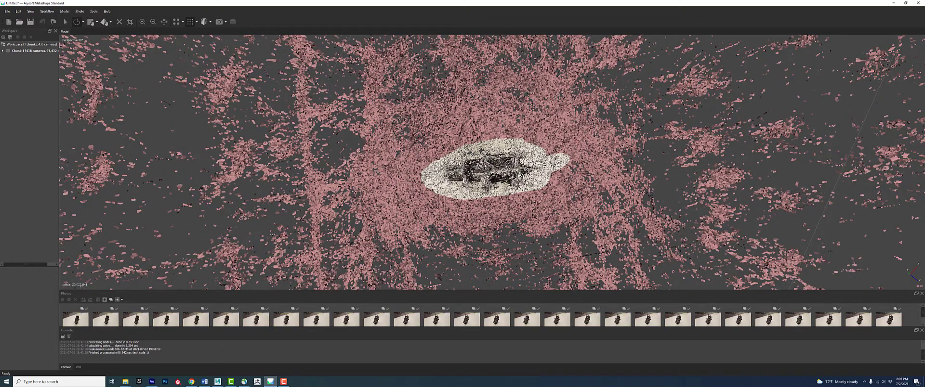
{"action": "key", "text": "space"}
{"action": "left_click_drag", "start_coordinate": [473, 164], "coordinate": [515, 165]}
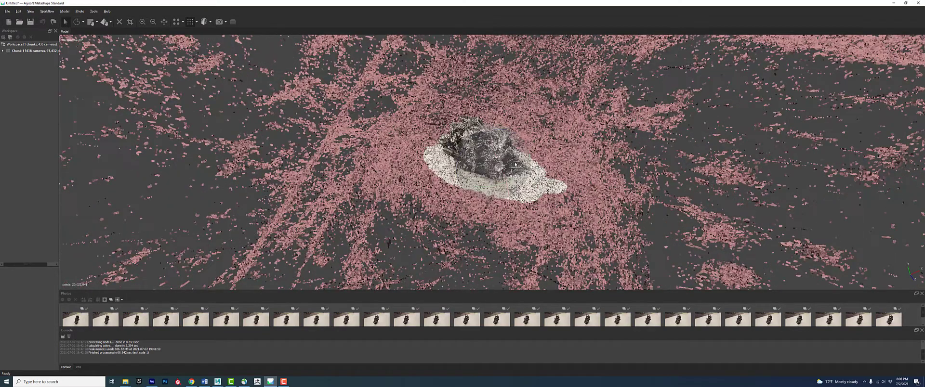
- Delete the selected surroundings and the stray points floating below and beside the ship from the dense cloud
{"action": "key", "text": "Delete"}
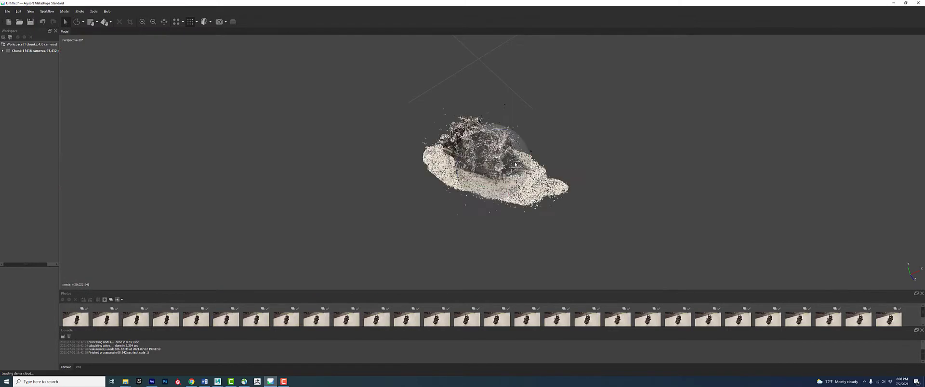
{"action": "left_click_drag", "start_coordinate": [499, 146], "coordinate": [485, 132]}
{"action": "mouse_move", "coordinate": [405, 252]}
{"action": "left_mouse_down"}
{"action": "mouse_move", "coordinate": [380, 244]}
{"action": "mouse_move", "coordinate": [531, 286]}
{"action": "mouse_move", "coordinate": [434, 268]}
{"action": "left_mouse_up"}
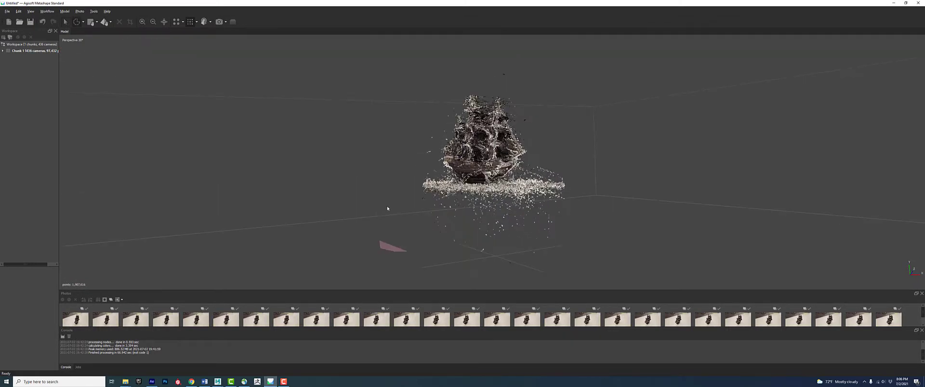
{"action": "key", "text": "Delete"}
{"action": "mouse_move", "coordinate": [451, 103]}
{"action": "left_mouse_down"}
{"action": "mouse_move", "coordinate": [420, 163]}
{"action": "mouse_move", "coordinate": [448, 181]}
{"action": "left_mouse_up"}
{"action": "key", "text": "Delete"}
{"action": "mouse_move", "coordinate": [527, 135]}
{"action": "left_mouse_down"}
{"action": "mouse_move", "coordinate": [549, 194]}
{"action": "mouse_move", "coordinate": [506, 183]}
{"action": "mouse_move", "coordinate": [520, 266]}
{"action": "left_mouse_up"}
{"action": "key", "text": "Delete"}
- Clear the remaining ground and stray points around the ship's hull and masts, working from several sides
{"action": "key", "text": "space"}
{"action": "key", "text": "space"}
{"action": "key", "text": "Delete"}
{"action": "left_click_drag", "start_coordinate": [425, 225], "coordinate": [386, 174]}
{"action": "key", "text": "Delete"}
{"action": "mouse_move", "coordinate": [405, 129]}
{"action": "left_mouse_down"}
{"action": "mouse_move", "coordinate": [448, 109]}
{"action": "mouse_move", "coordinate": [414, 128]}
{"action": "left_mouse_up"}
{"action": "key", "text": "Delete"}
{"action": "key", "text": "space"}
{"action": "left_click_drag", "start_coordinate": [486, 184], "coordinate": [522, 180]}
{"action": "key", "text": "space"}
{"action": "left_click_drag", "start_coordinate": [426, 223], "coordinate": [381, 225]}
{"action": "key", "text": "Delete"}
{"action": "left_click_drag", "start_coordinate": [415, 198], "coordinate": [433, 245]}
{"action": "key", "text": "Delete"}
{"action": "key", "text": "space"}
{"action": "left_click_drag", "start_coordinate": [497, 172], "coordinate": [530, 172]}
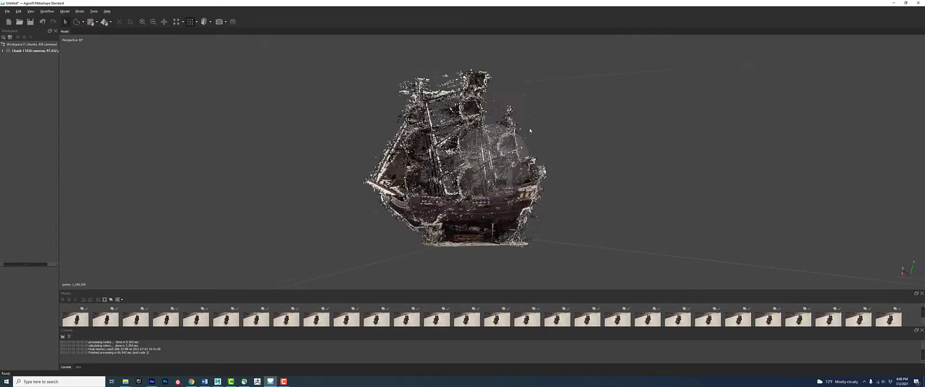
- Build a mesh of the ship and display it as a shaded model
{"action": "left_click", "coordinate": [48, 12]}
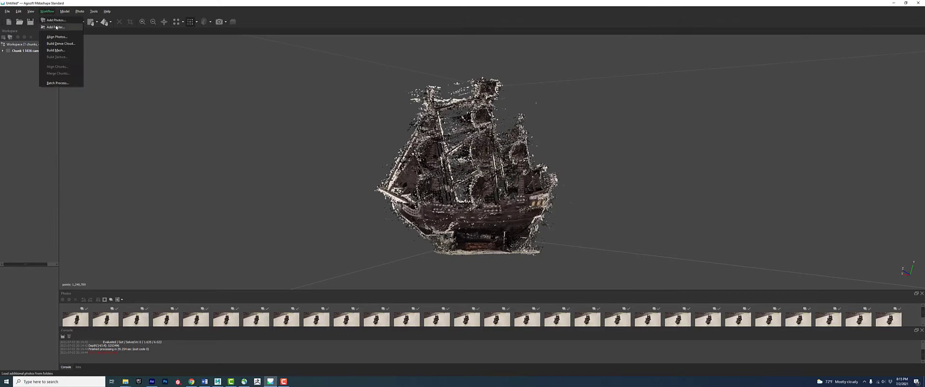
{"action": "left_click", "coordinate": [56, 50]}
{"action": "left_click", "coordinate": [448, 177]}
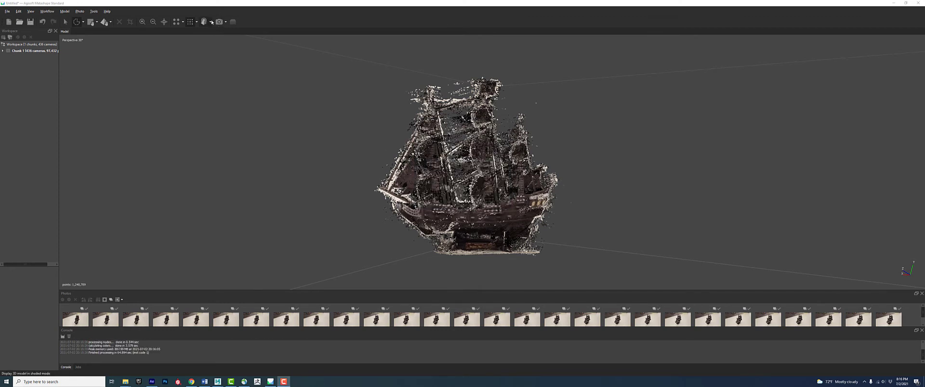
{"action": "left_click", "coordinate": [210, 22]}
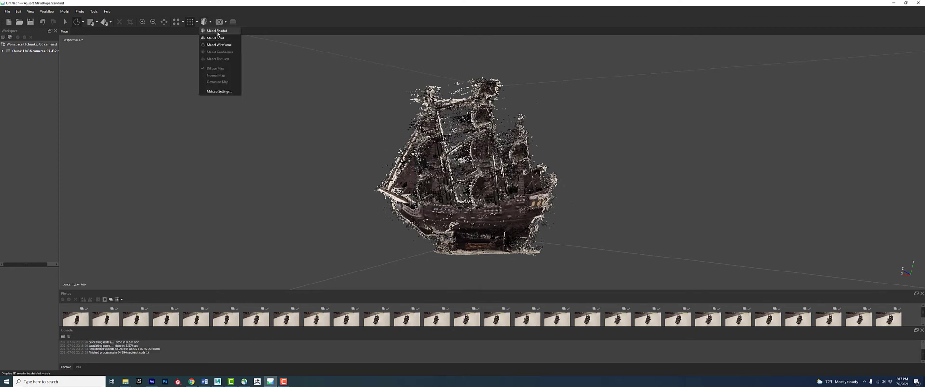
{"action": "left_click", "coordinate": [212, 31]}
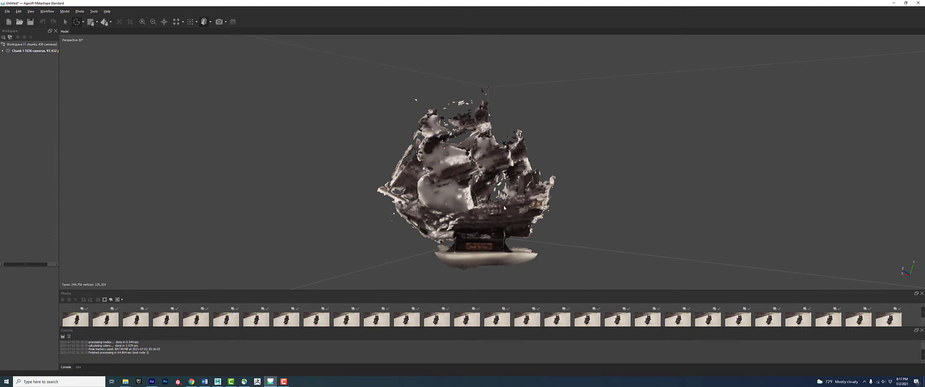
- Inspect the ship mesh from its other side in the solid and wireframe display modes
{"action": "left_click_drag", "start_coordinate": [505, 208], "coordinate": [536, 185]}
{"action": "middle_click_drag", "start_coordinate": [536, 185], "coordinate": [475, 131]}
{"action": "left_click", "coordinate": [210, 23]}
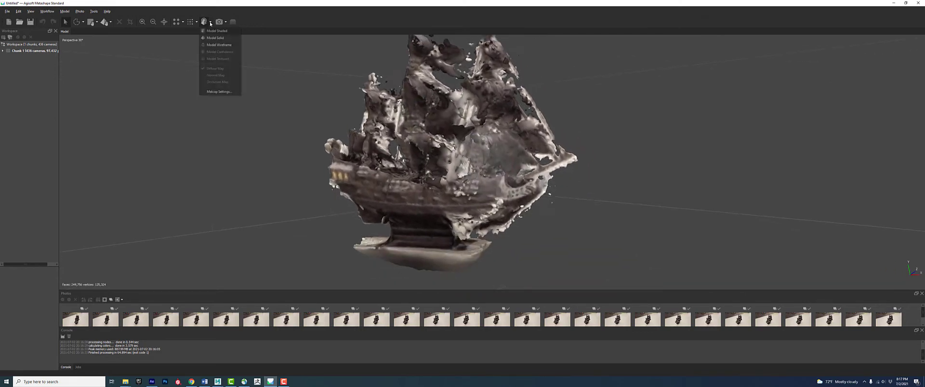
{"action": "left_click", "coordinate": [223, 39]}
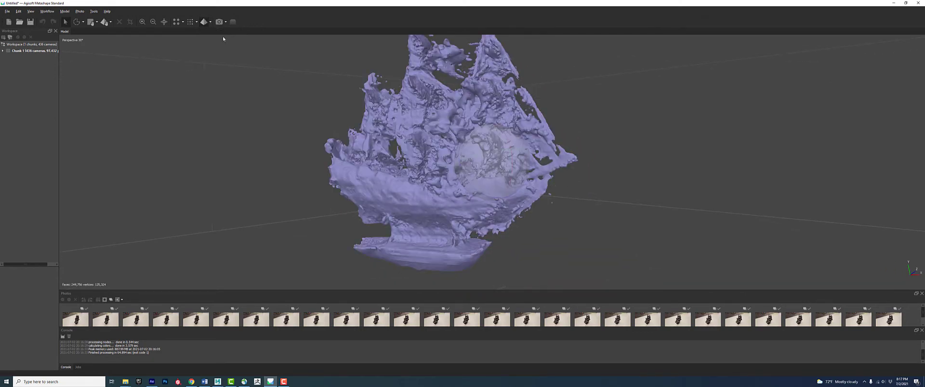
{"action": "left_click", "coordinate": [223, 45]}
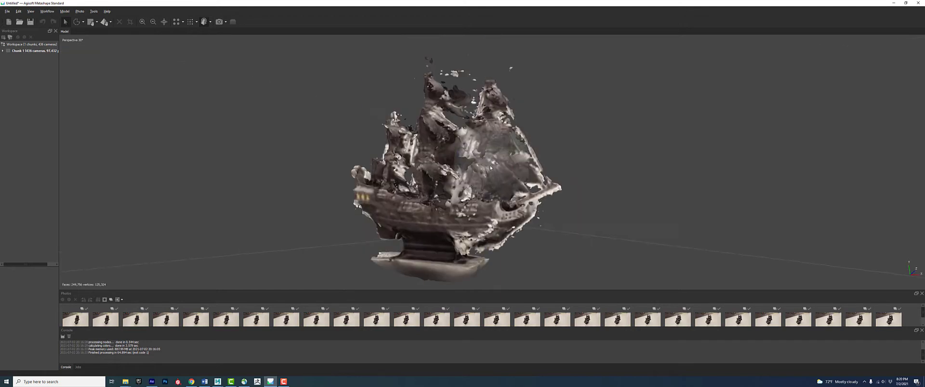
- Delete the pale ground slab underneath the ship's stand from the mesh using Free Form Selection
{"action": "left_click_drag", "start_coordinate": [491, 168], "coordinate": [458, 215]}
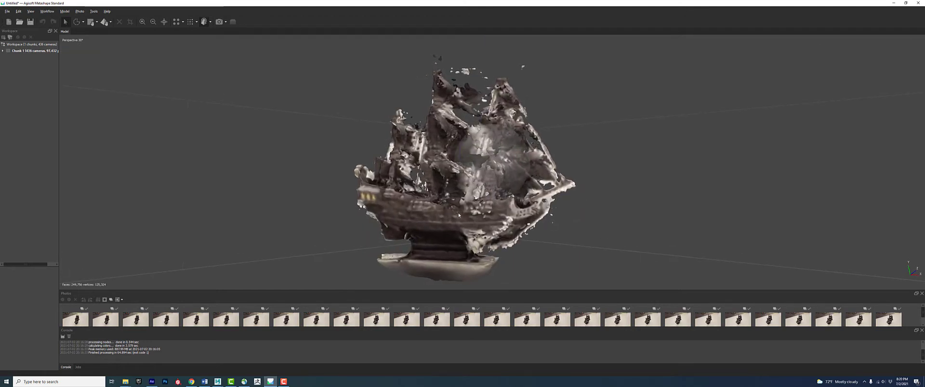
{"action": "left_click_drag", "start_coordinate": [360, 141], "coordinate": [244, 94]}
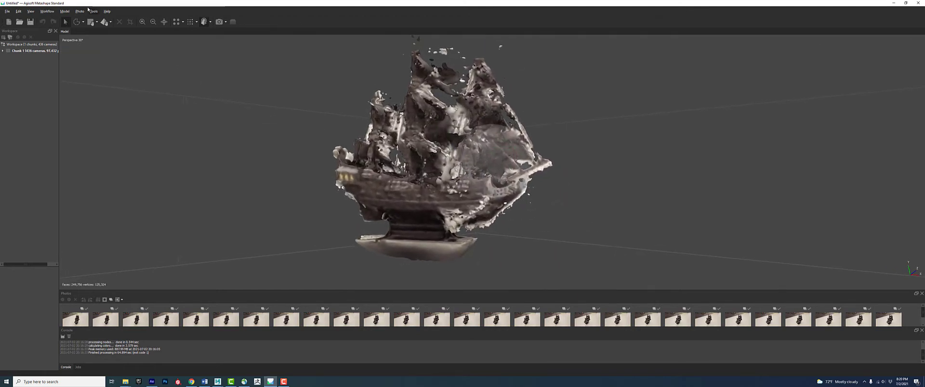
{"action": "mouse_move", "coordinate": [436, 284]}
{"action": "left_mouse_down"}
{"action": "mouse_move", "coordinate": [412, 277]}
{"action": "mouse_move", "coordinate": [398, 236]}
{"action": "left_mouse_up"}
{"action": "key", "text": "Delete"}
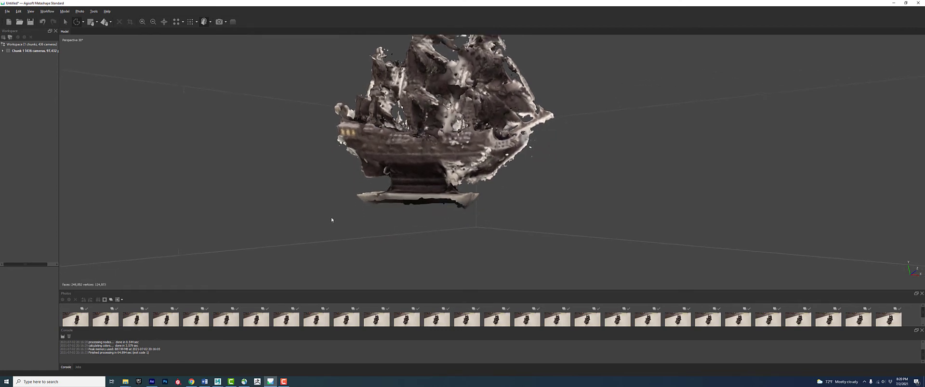
{"action": "mouse_move", "coordinate": [380, 201]}
{"action": "left_mouse_down"}
{"action": "mouse_move", "coordinate": [492, 193]}
{"action": "mouse_move", "coordinate": [488, 241]}
{"action": "mouse_move", "coordinate": [452, 238]}
{"action": "mouse_move", "coordinate": [452, 204]}
{"action": "left_mouse_up"}
{"action": "key", "text": "Delete"}
{"action": "mouse_move", "coordinate": [378, 196]}
{"action": "left_mouse_down"}
{"action": "mouse_move", "coordinate": [430, 169]}
{"action": "mouse_move", "coordinate": [483, 168]}
{"action": "mouse_move", "coordinate": [493, 188]}
{"action": "mouse_move", "coordinate": [466, 202]}
{"action": "left_mouse_up"}
{"action": "key", "text": "Delete"}
- Remove the display stand from beneath the hull using Rectangle Selection
{"action": "scroll", "coordinate": [456, 204], "scroll_direction": "down", "scroll_amount": 5}
{"action": "mouse_move", "coordinate": [439, 169]}
{"action": "left_mouse_down"}
{"action": "mouse_move", "coordinate": [496, 174]}
{"action": "mouse_move", "coordinate": [448, 212]}
{"action": "left_mouse_up"}
{"action": "left_click", "coordinate": [83, 21]}
{"action": "left_click", "coordinate": [91, 32]}
{"action": "left_click_drag", "start_coordinate": [447, 248], "coordinate": [550, 146]}
{"action": "scroll", "coordinate": [550, 146], "scroll_direction": "up", "scroll_amount": 3}
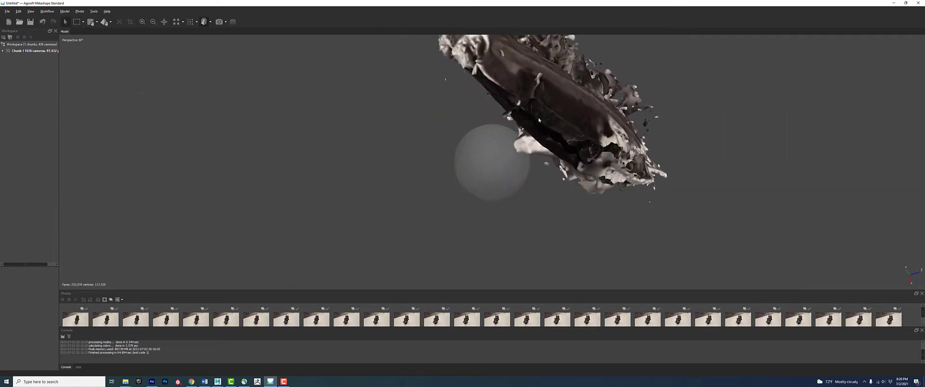
{"action": "left_click_drag", "start_coordinate": [572, 119], "coordinate": [530, 137]}
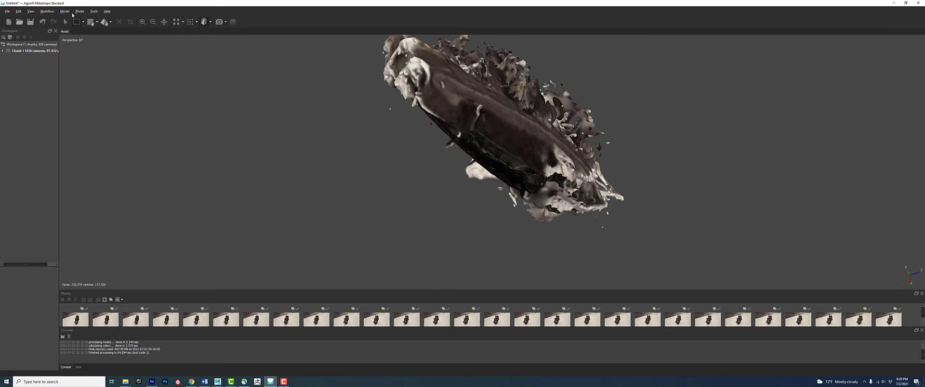
- Close the holes in the mesh, including the opening on the underside of the hull
{"action": "left_click", "coordinate": [94, 13]}
{"action": "mouse_move", "coordinate": [114, 36]}
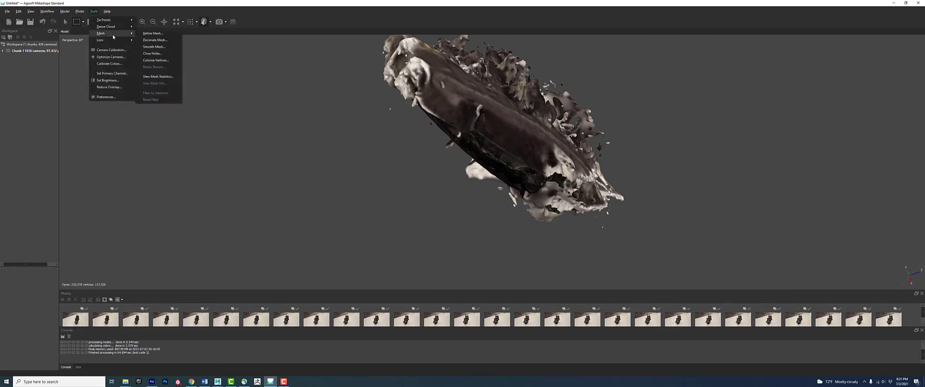
{"action": "left_click", "coordinate": [152, 54]}
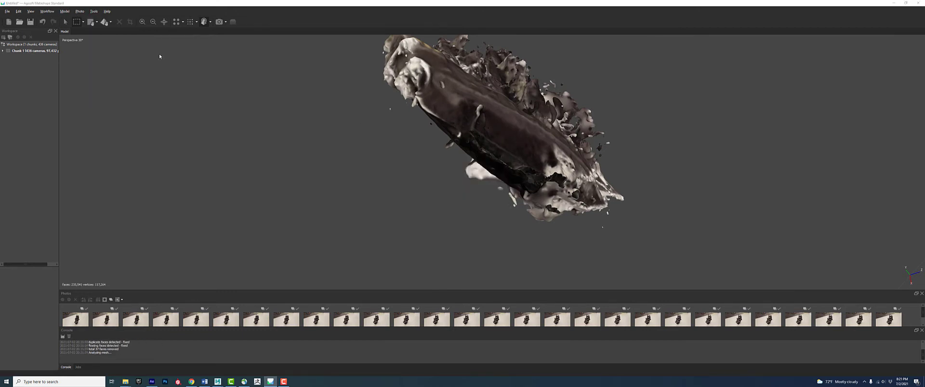
{"action": "left_click", "coordinate": [452, 206]}
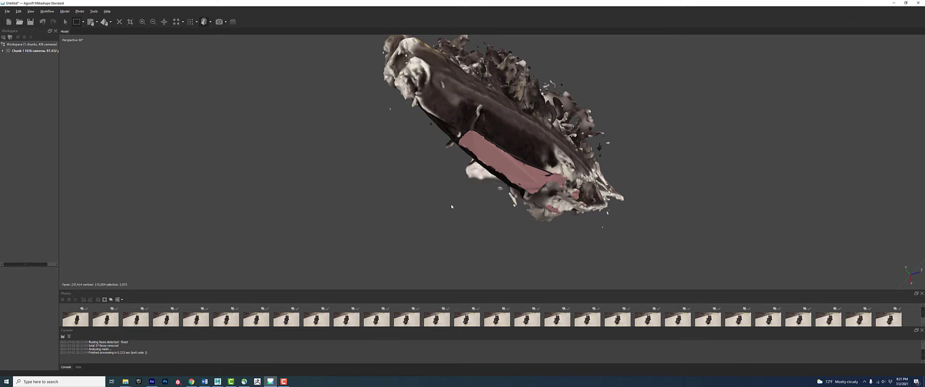
- Delete the loose mesh fragments floating around the hull and above the masts using Free Form Selection
{"action": "key", "text": "space"}
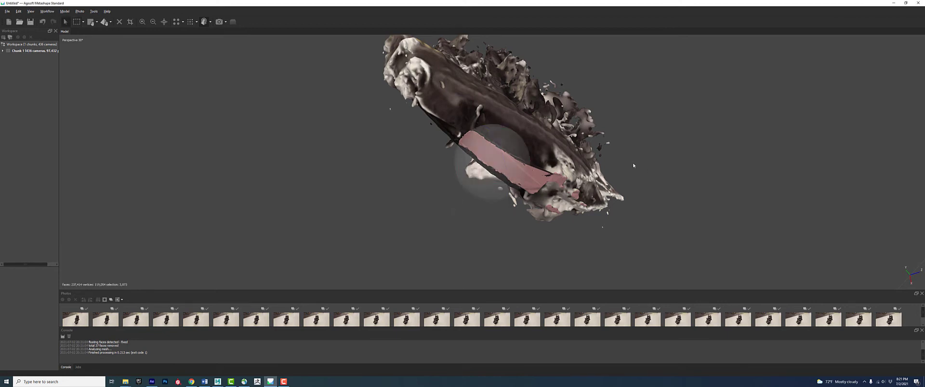
{"action": "left_click_drag", "start_coordinate": [634, 166], "coordinate": [535, 35]}
{"action": "scroll", "coordinate": [498, 115], "scroll_direction": "down", "scroll_amount": 2}
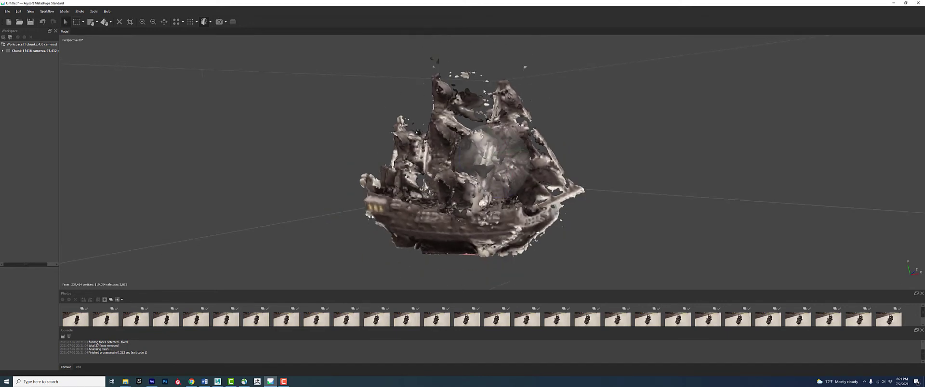
{"action": "mouse_move", "coordinate": [484, 91]}
{"action": "left_mouse_down"}
{"action": "mouse_move", "coordinate": [461, 87]}
{"action": "mouse_move", "coordinate": [482, 99]}
{"action": "left_mouse_up"}
{"action": "left_click", "coordinate": [83, 22]}
{"action": "left_click", "coordinate": [85, 41]}
{"action": "key", "text": "Delete"}
{"action": "mouse_move", "coordinate": [569, 247]}
{"action": "left_mouse_down"}
{"action": "mouse_move", "coordinate": [588, 264]}
{"action": "mouse_move", "coordinate": [576, 260]}
{"action": "left_mouse_up"}
{"action": "key", "text": "Delete"}
{"action": "middle_click_drag", "start_coordinate": [443, 79], "coordinate": [580, 71]}
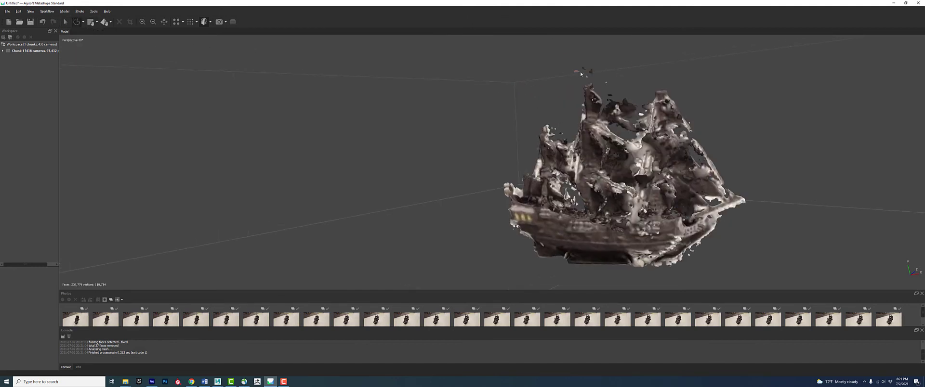
{"action": "left_click_drag", "start_coordinate": [580, 71], "coordinate": [605, 70]}
{"action": "key", "text": "Delete"}
{"action": "middle_click_drag", "start_coordinate": [606, 70], "coordinate": [519, 59]}
- Build the texture for the cleaned ship mesh
{"action": "left_click", "coordinate": [47, 11]}
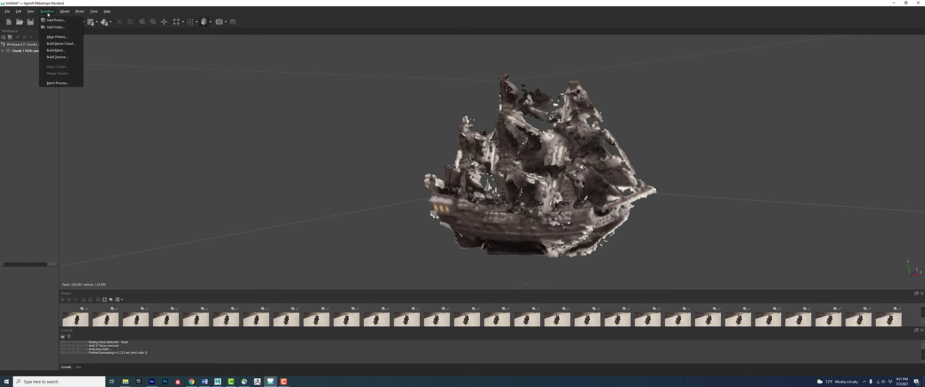
{"action": "left_click", "coordinate": [57, 57]}
{"action": "left_click", "coordinate": [450, 203]}
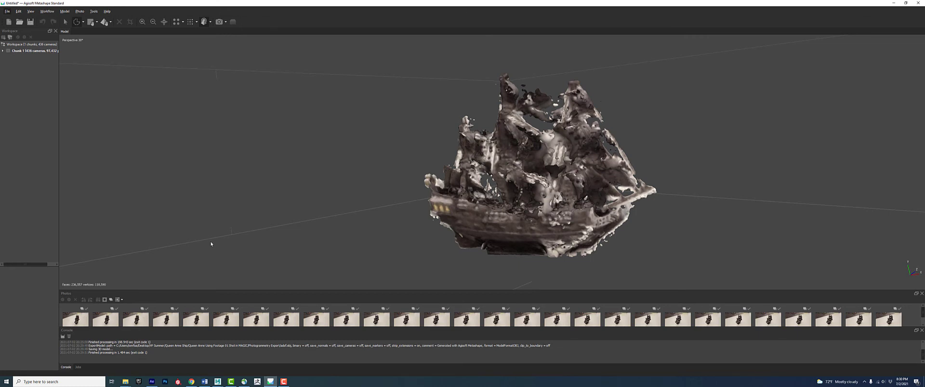
- Export the model as a Wavefront OBJ named "Queen Annes Revenge" with vertex colors and a JPEG texture to the Photogrammetry Export folder
{"action": "left_click", "coordinate": [8, 13]}
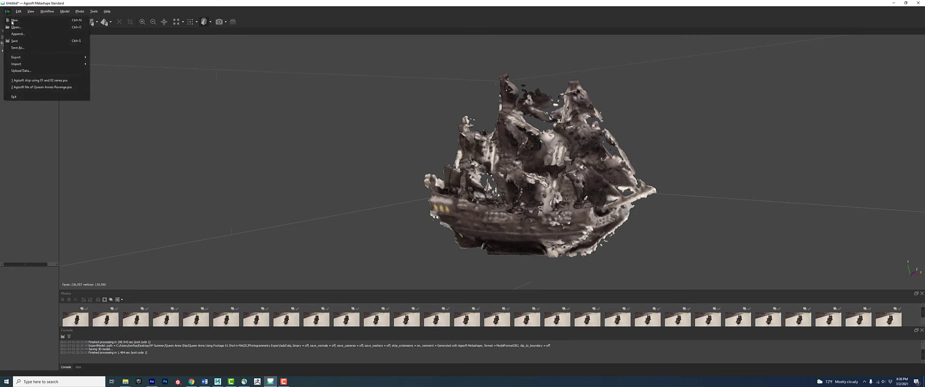
{"action": "mouse_move", "coordinate": [48, 57]}
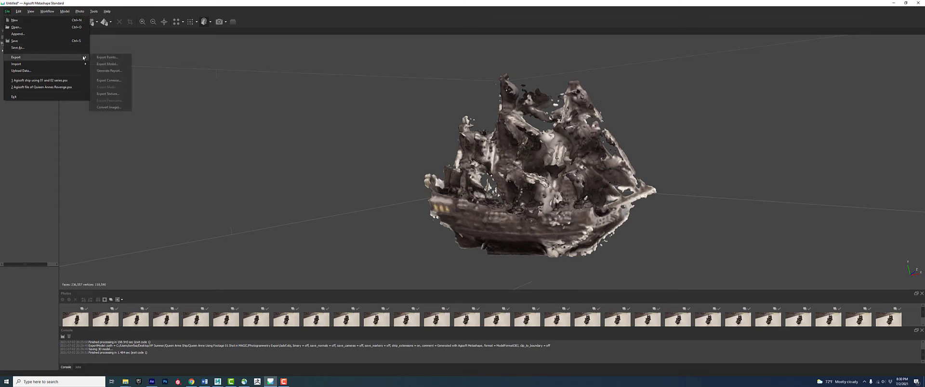
{"action": "left_click", "coordinate": [114, 65]}
{"action": "type", "text": "Queen Annes Revenge"}
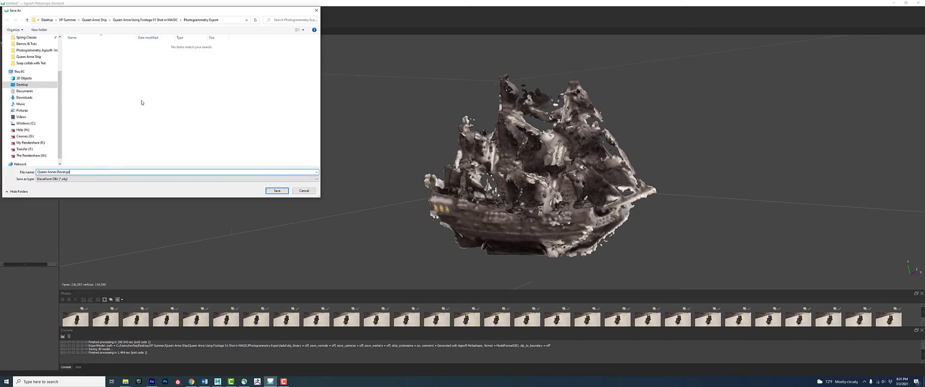
{"action": "key", "text": "Return"}
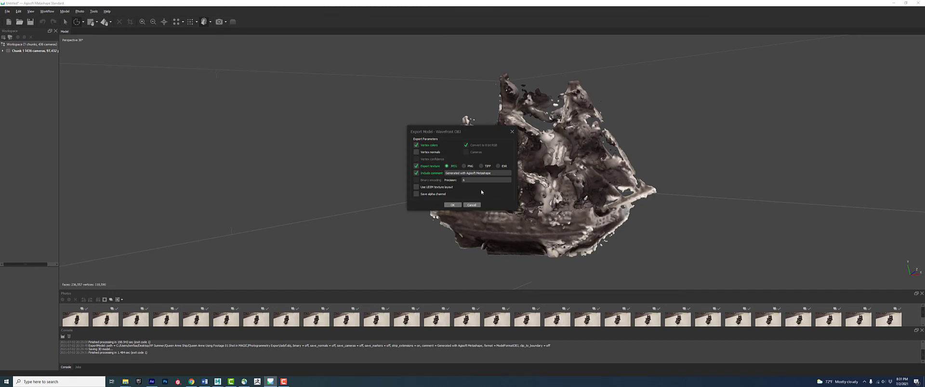
{"action": "left_click", "coordinate": [455, 206]}
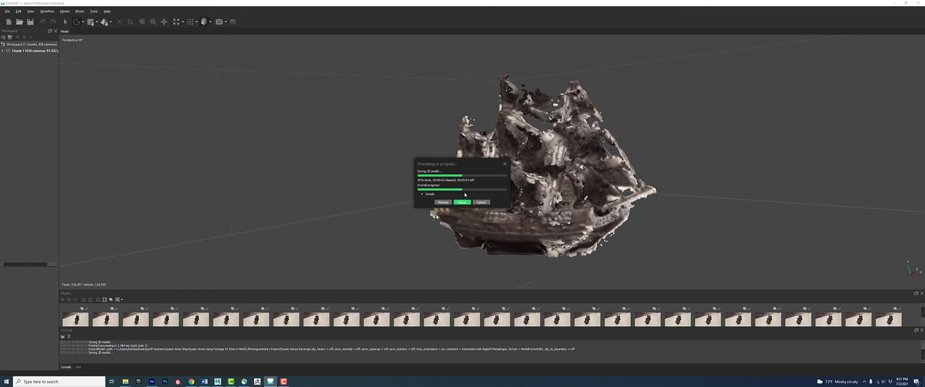